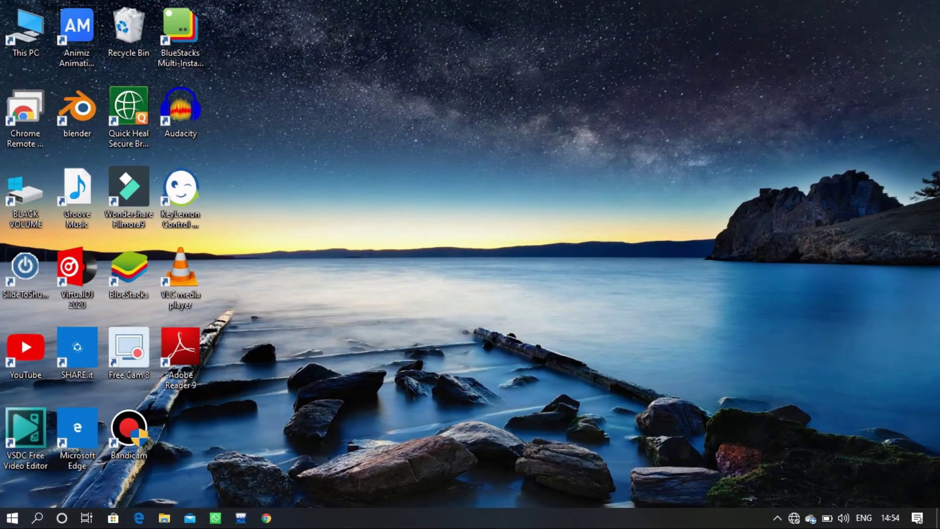
Launch Wondershare Filmora9 and import New-INITIAL.mp4 from the Videos folder
{"action": "double_click", "coordinate": [129, 191]}
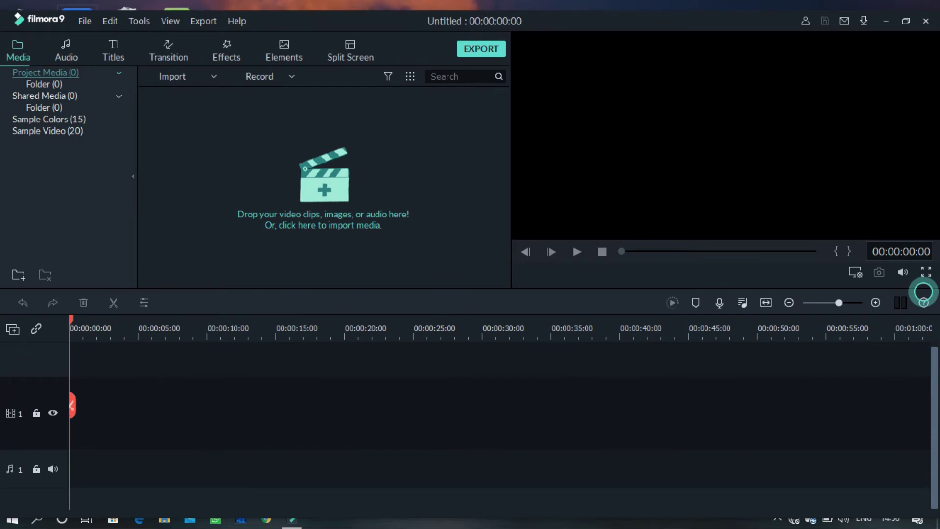
{"action": "key", "text": "ctrl+i"}
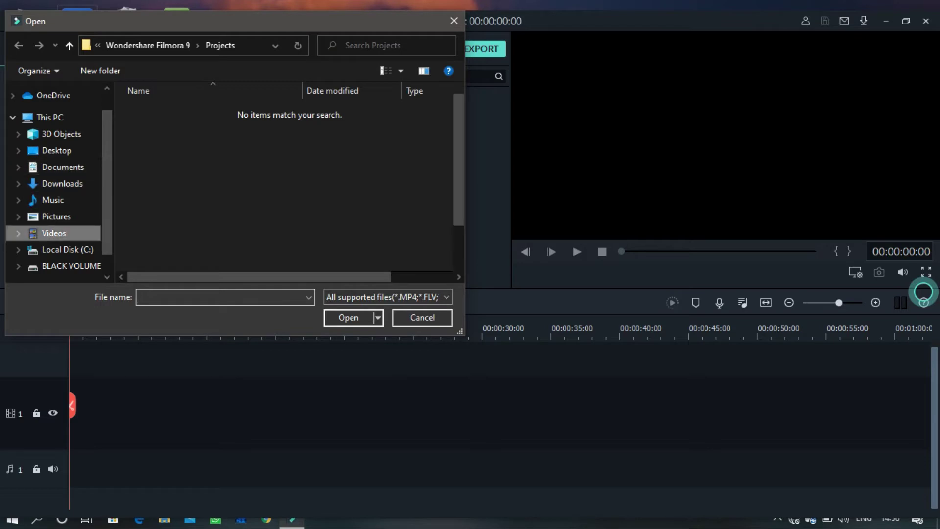
{"action": "left_click", "coordinate": [54, 233]}
{"action": "scroll", "coordinate": [243, 210], "scroll_direction": "down", "scroll_amount": 2}
{"action": "scroll", "coordinate": [243, 210], "scroll_direction": "up", "scroll_amount": 2}
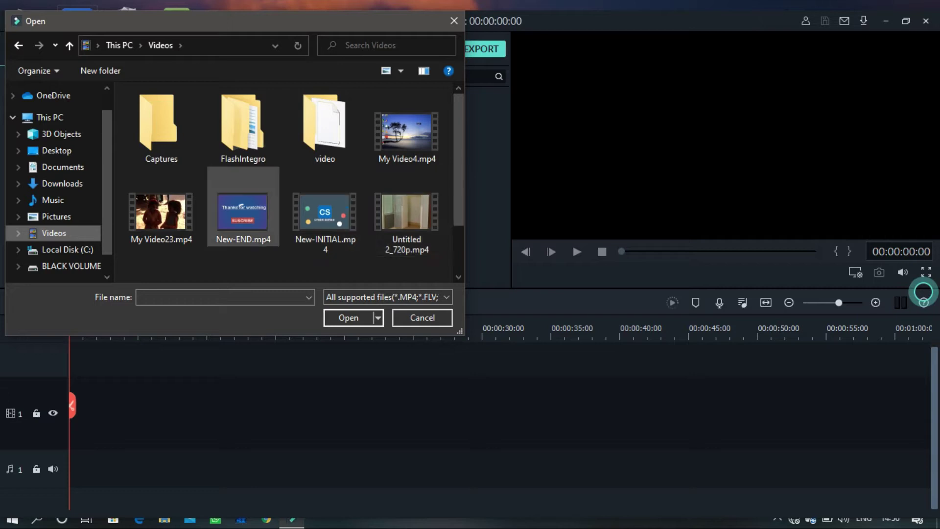
{"action": "left_click", "coordinate": [325, 220]}
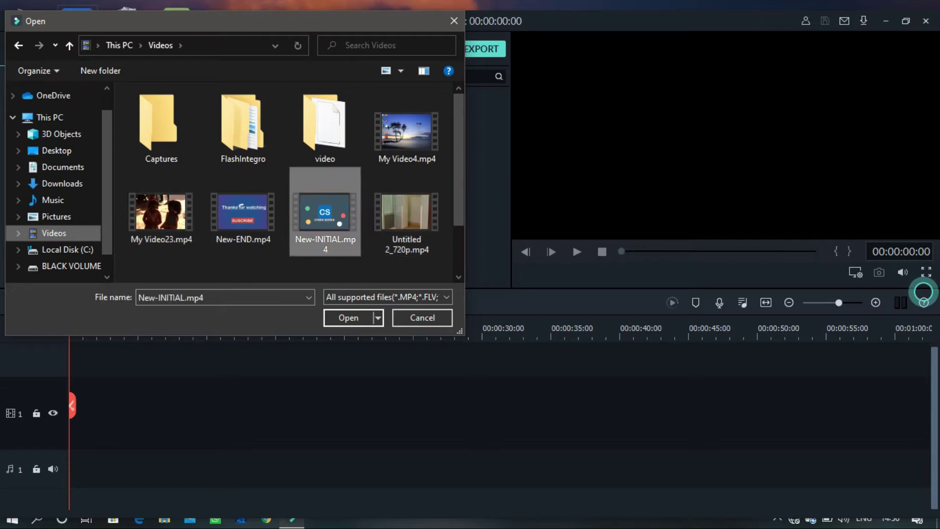
{"action": "left_click", "coordinate": [348, 317]}
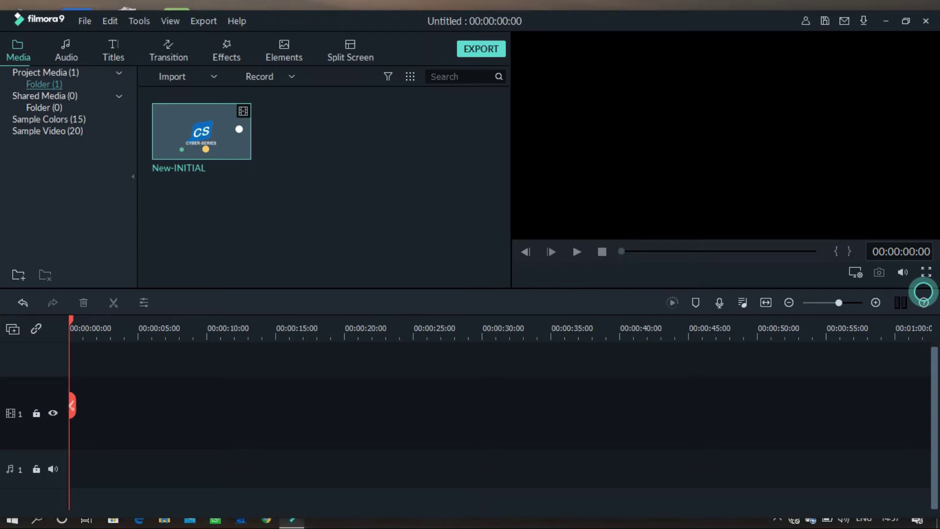
Place the New-INITIAL clip at the start of video track 1, keeping the project settings at 1920 x 1080 25fps
{"action": "left_click_drag", "start_coordinate": [201, 132], "coordinate": [158, 411]}
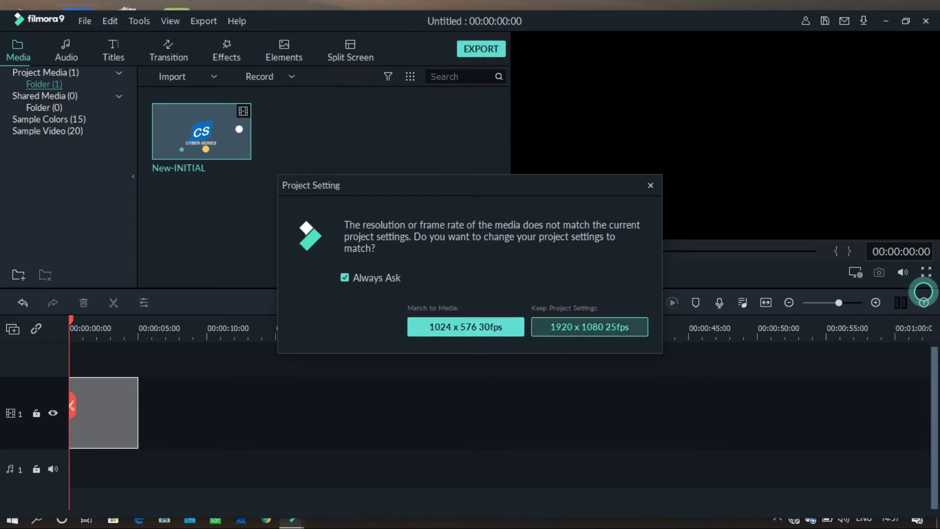
{"action": "left_click", "coordinate": [590, 326]}
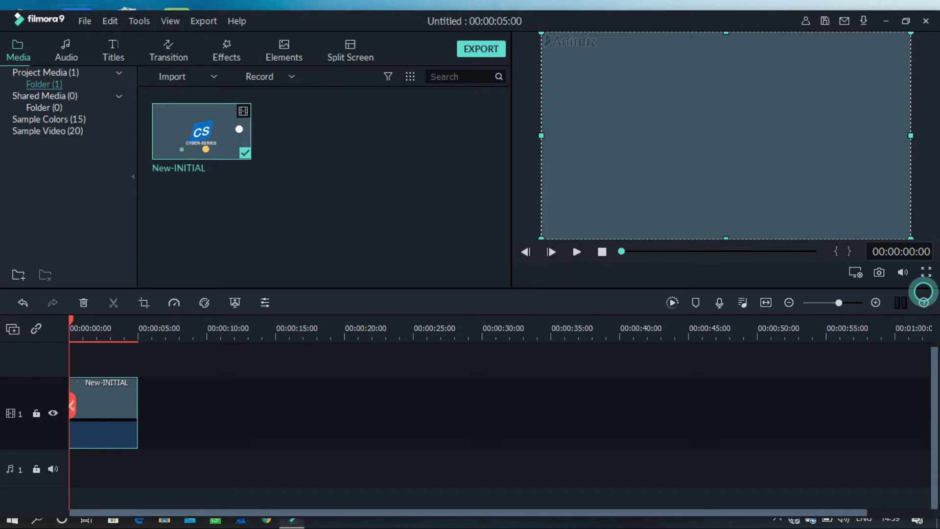
Split the New-INITIAL clip at 00:00:03:01 and move its second piece along the track to about 8 seconds
{"action": "key", "text": "space"}
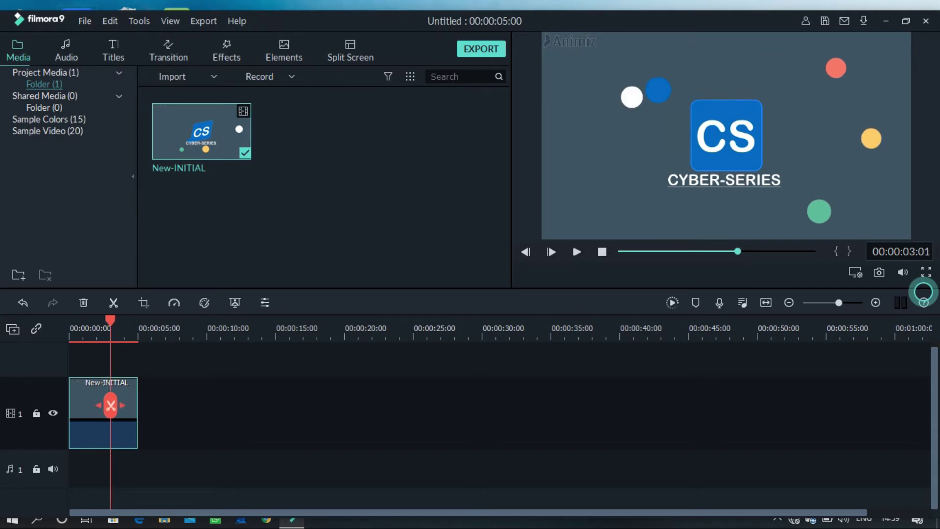
{"action": "right_click", "coordinate": [111, 405]}
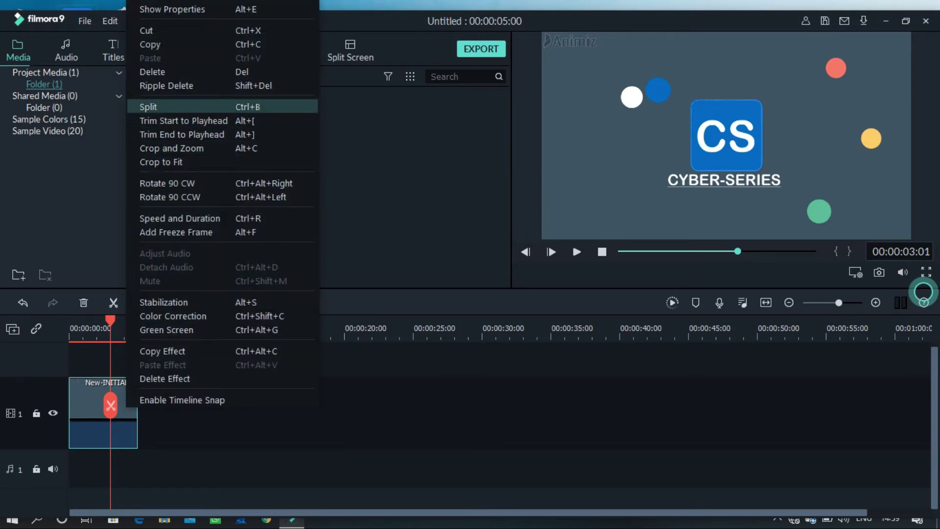
{"action": "left_click", "coordinate": [147, 107]}
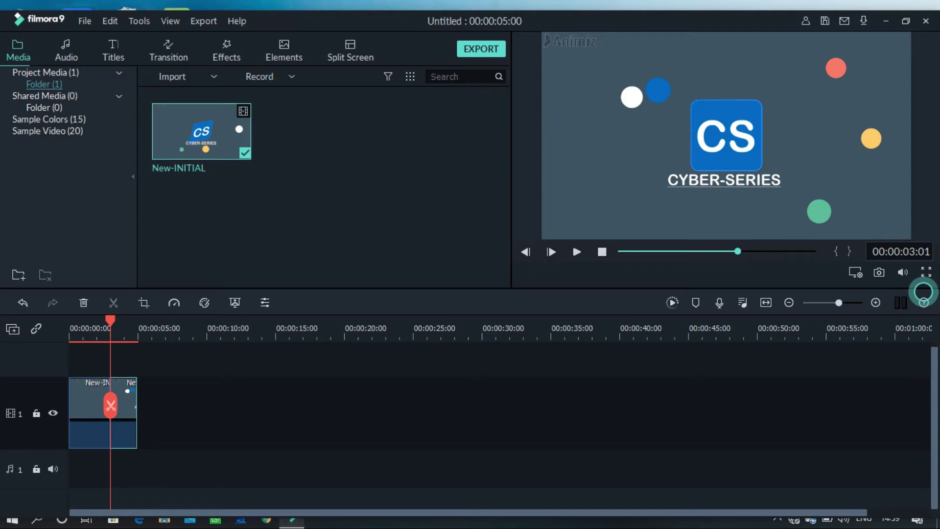
{"action": "left_click_drag", "start_coordinate": [123, 407], "coordinate": [189, 407]}
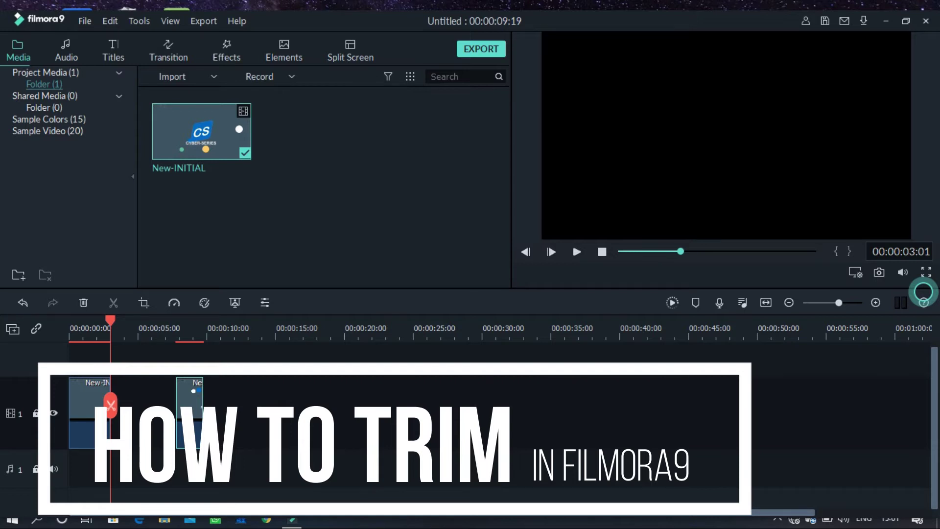
Split the second piece at 00:00:08:16, separate its end portion from the rest and delete that portion
{"action": "left_click_drag", "start_coordinate": [110, 321], "coordinate": [137, 321]}
{"action": "left_click_drag", "start_coordinate": [138, 405], "coordinate": [187, 405]}
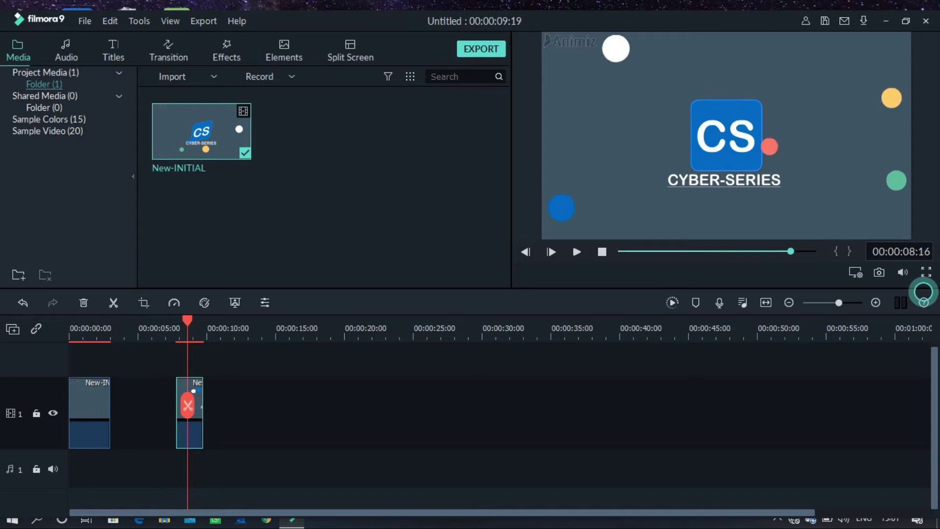
{"action": "right_click", "coordinate": [187, 405]}
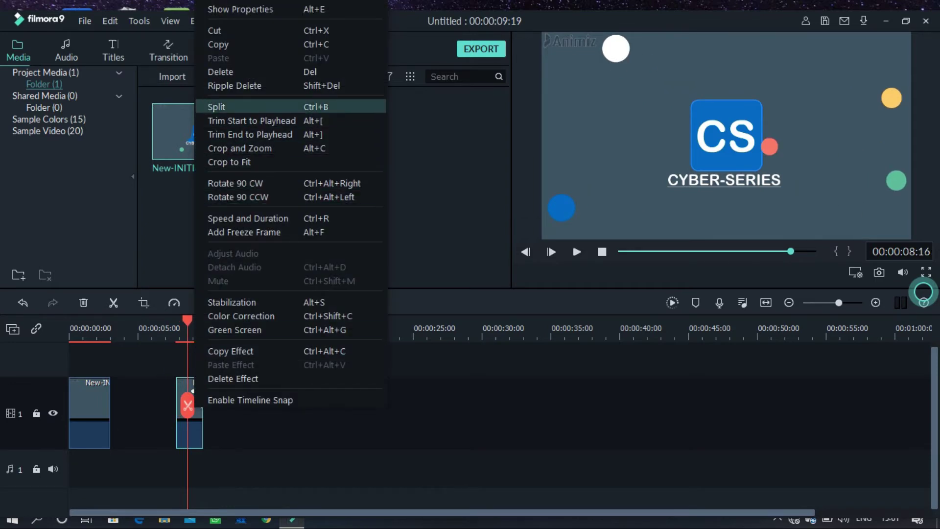
{"action": "left_click", "coordinate": [215, 107]}
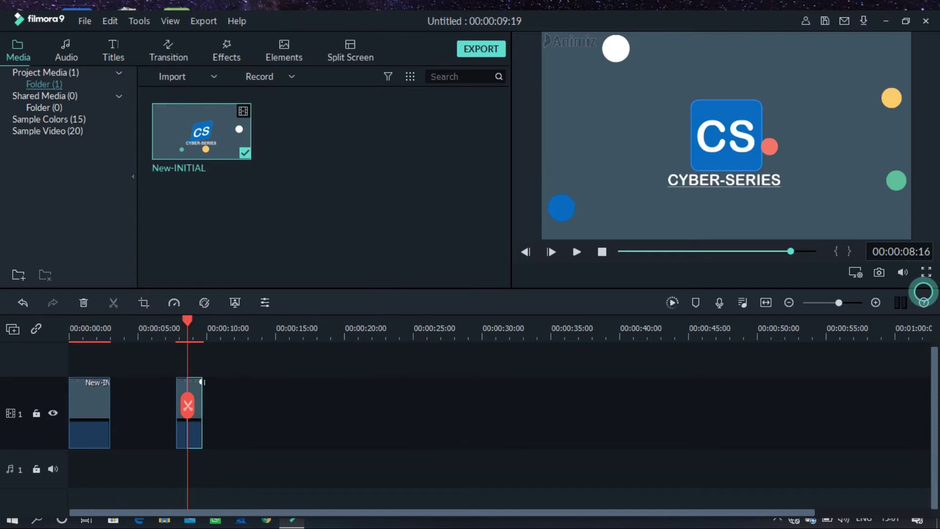
{"action": "left_click_drag", "start_coordinate": [191, 411], "coordinate": [227, 412]}
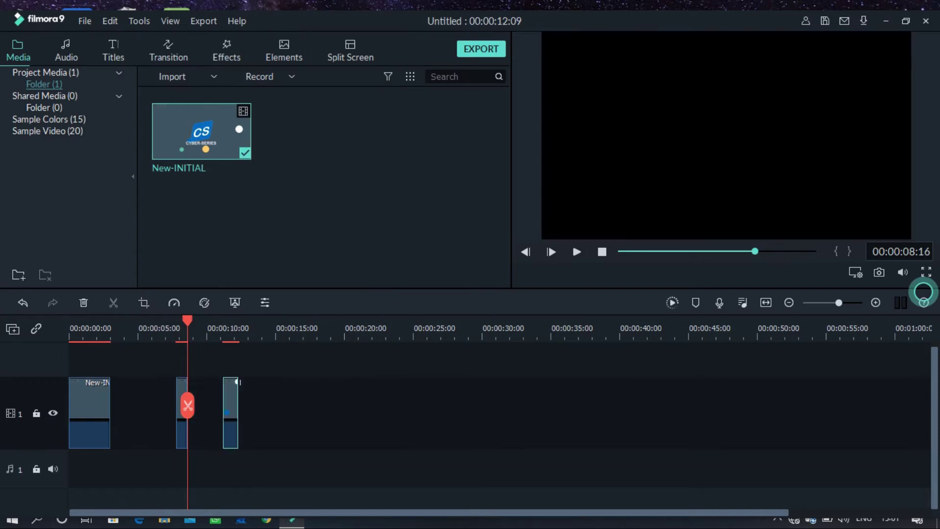
{"action": "right_click", "coordinate": [233, 399]}
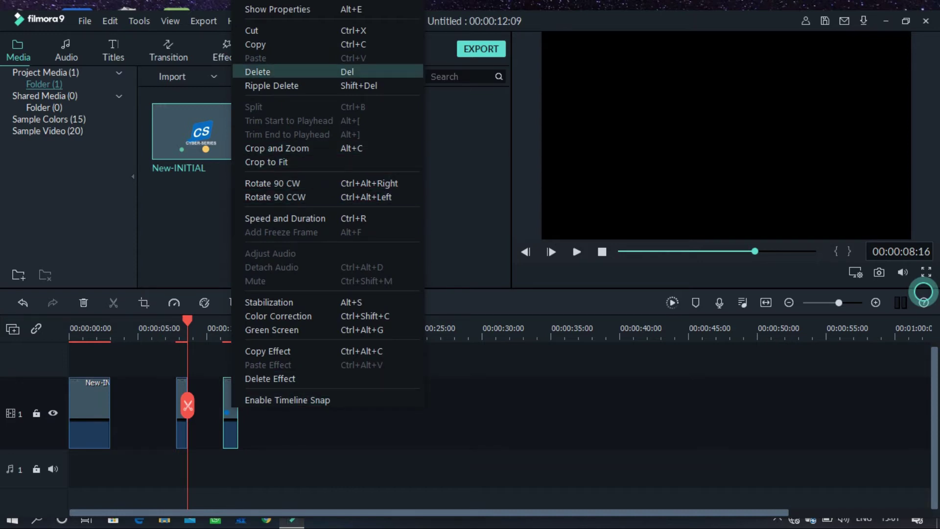
{"action": "left_click", "coordinate": [256, 72]}
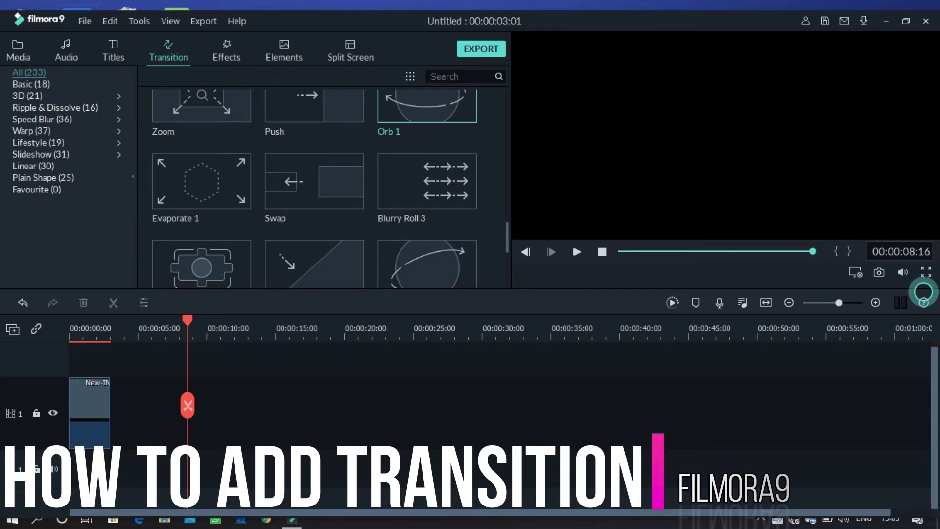
Add another New-INITIAL clip directly after the first one and apply the Swap transition at the cut between them
{"action": "left_click", "coordinate": [18, 51]}
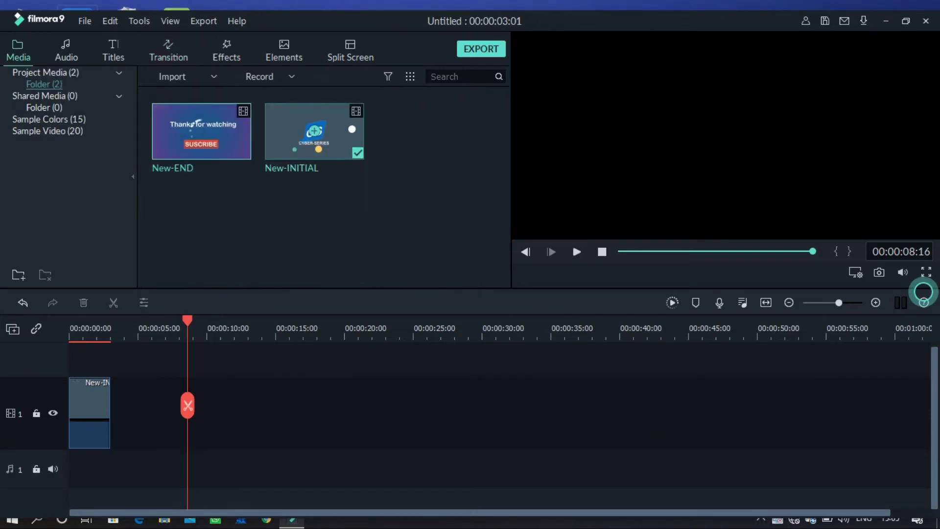
{"action": "left_click_drag", "start_coordinate": [314, 131], "coordinate": [145, 412]}
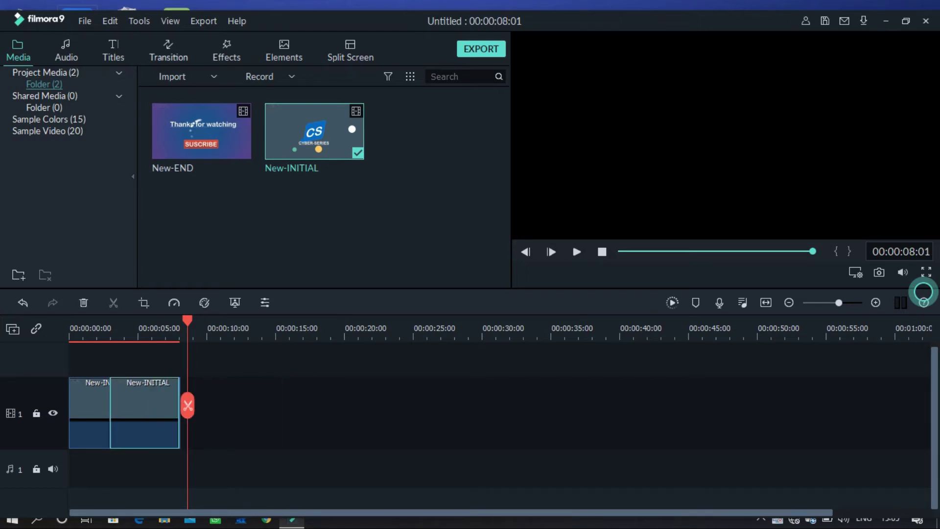
{"action": "left_click", "coordinate": [168, 51]}
{"action": "scroll", "coordinate": [314, 186], "scroll_direction": "down", "scroll_amount": 10}
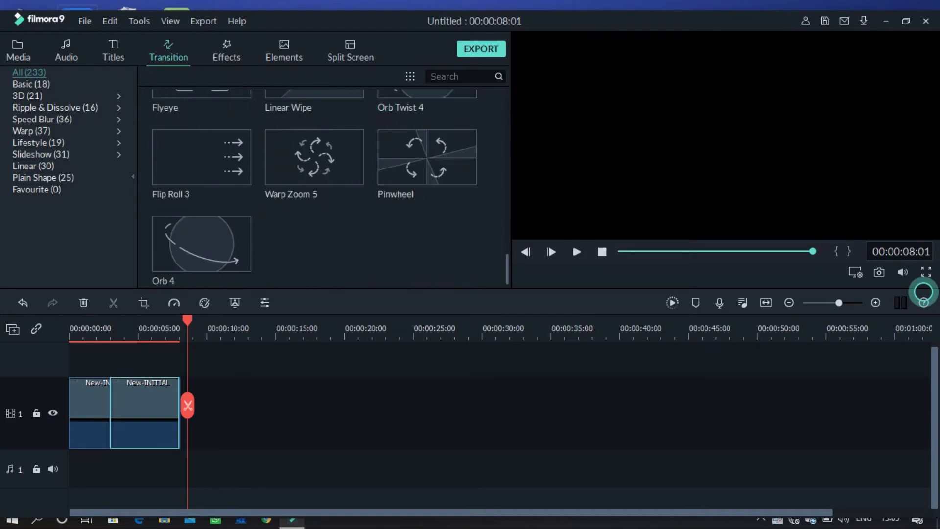
{"action": "scroll", "coordinate": [314, 186], "scroll_direction": "up", "scroll_amount": 8}
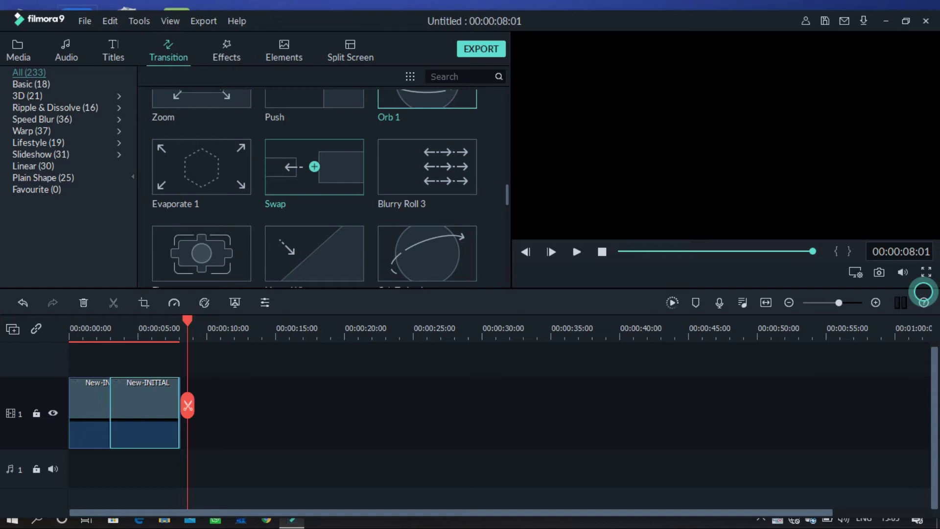
{"action": "left_click", "coordinate": [299, 174]}
{"action": "left_click_drag", "start_coordinate": [298, 174], "coordinate": [110, 416]}
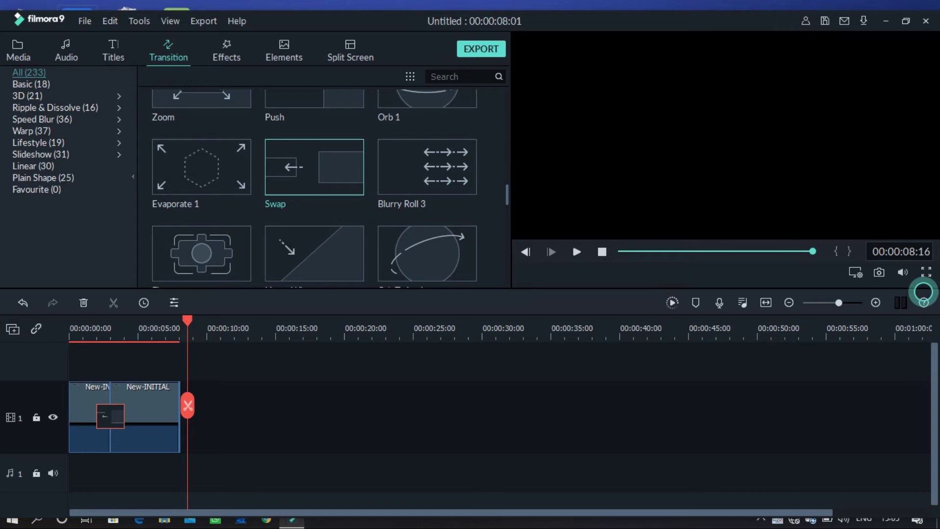
Preview the Swap transition by playing the timeline from 00:00:01:00
{"action": "left_click_drag", "start_coordinate": [187, 319], "coordinate": [82, 319]}
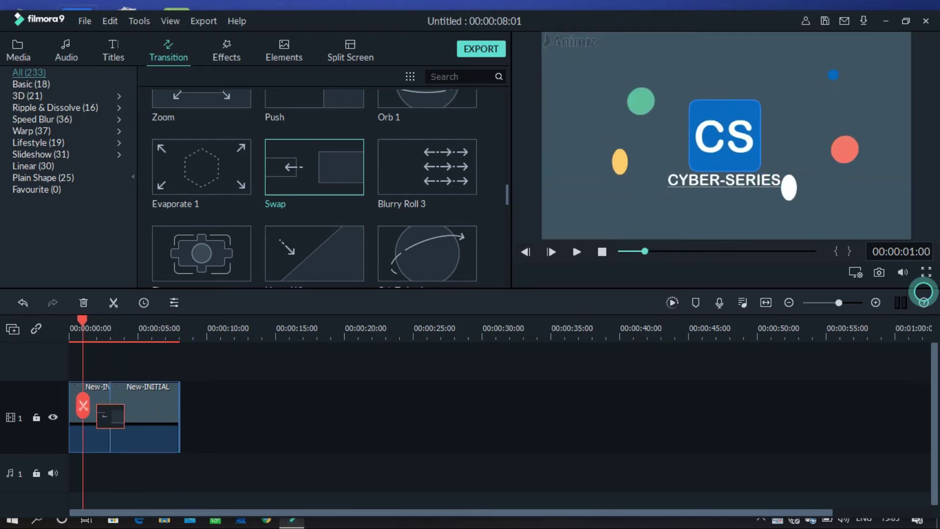
{"action": "key", "text": "space"}
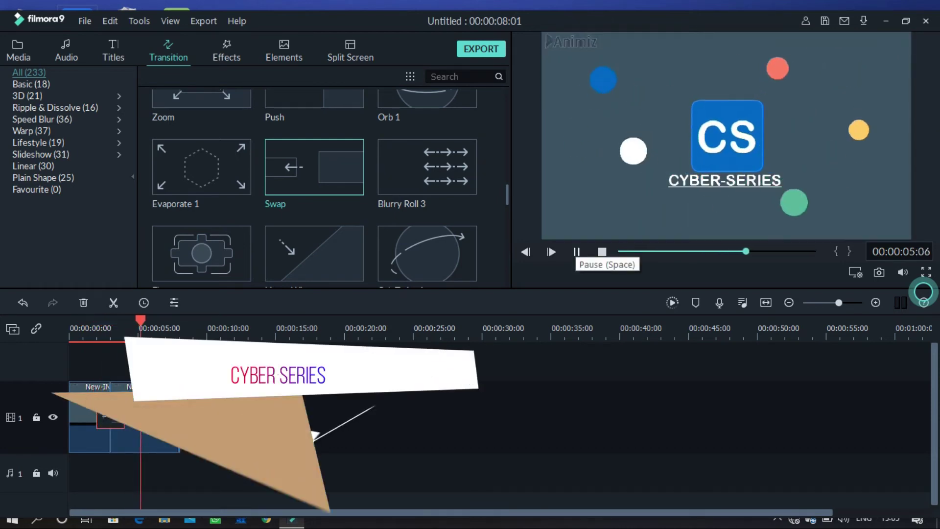
{"action": "left_click", "coordinate": [576, 252]}
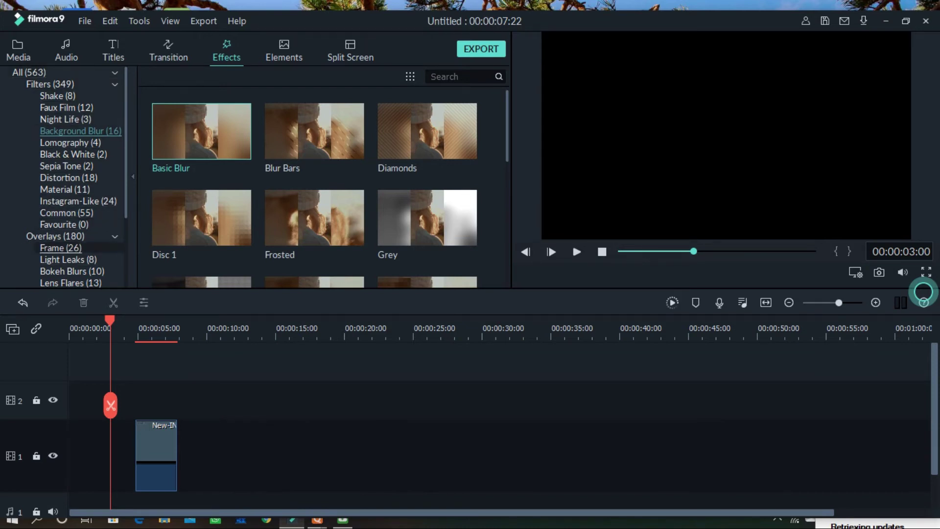
Apply the Instagram-Like filter Fresh New to the clip and move the clip to the start of video track 1
{"action": "left_click", "coordinate": [78, 201]}
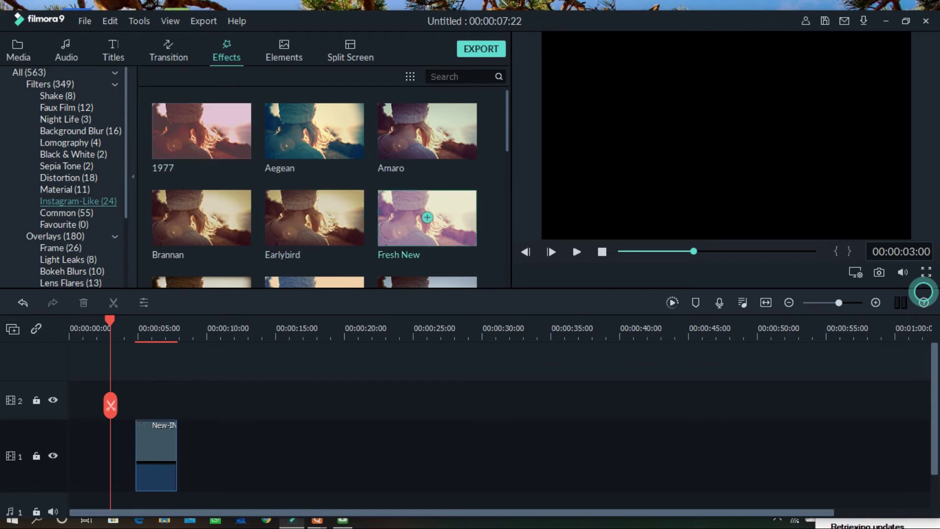
{"action": "left_click_drag", "start_coordinate": [427, 217], "coordinate": [156, 455]}
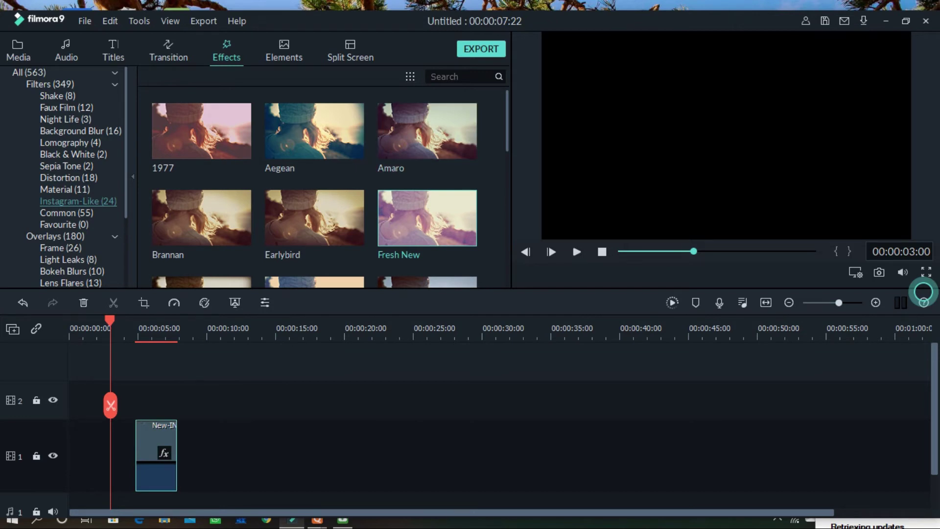
{"action": "left_click_drag", "start_coordinate": [156, 455], "coordinate": [90, 455]}
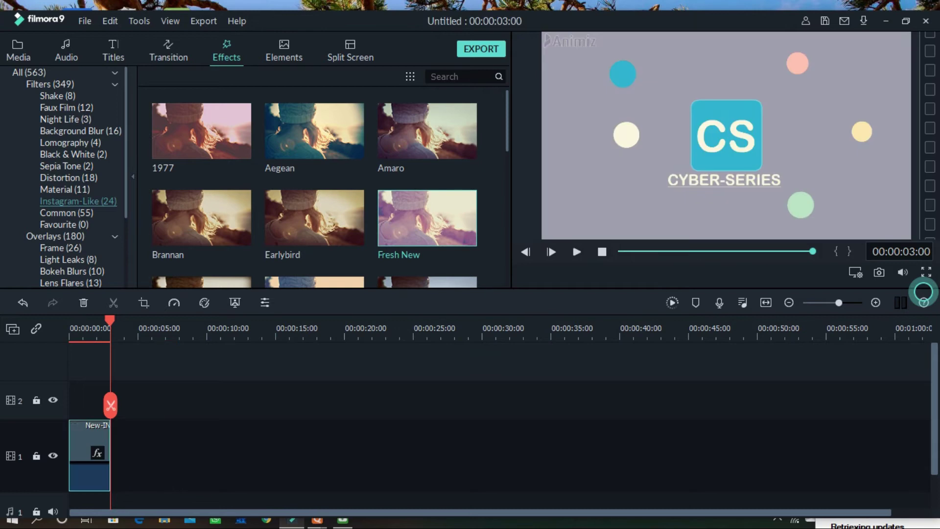
Play the clip with the Fresh New filter from the beginning to check its look
{"action": "key", "text": "Home"}
{"action": "left_click", "coordinate": [577, 251]}
{"action": "key", "text": "ctrl+z"}
{"action": "key", "text": "ctrl+y"}
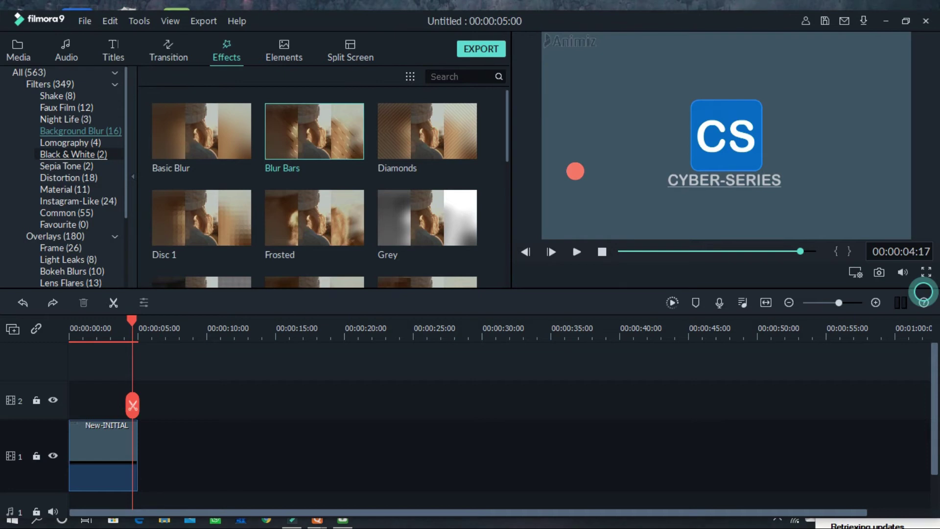
Apply the Black & White filter Willow to the New-INITIAL clip and play the result from the start
{"action": "left_click", "coordinate": [74, 154]}
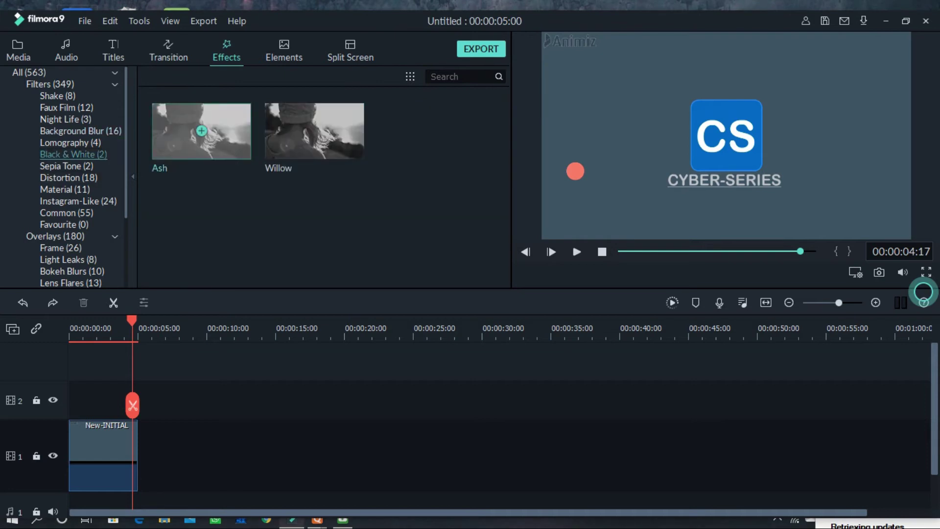
{"action": "left_click_drag", "start_coordinate": [314, 131], "coordinate": [103, 453]}
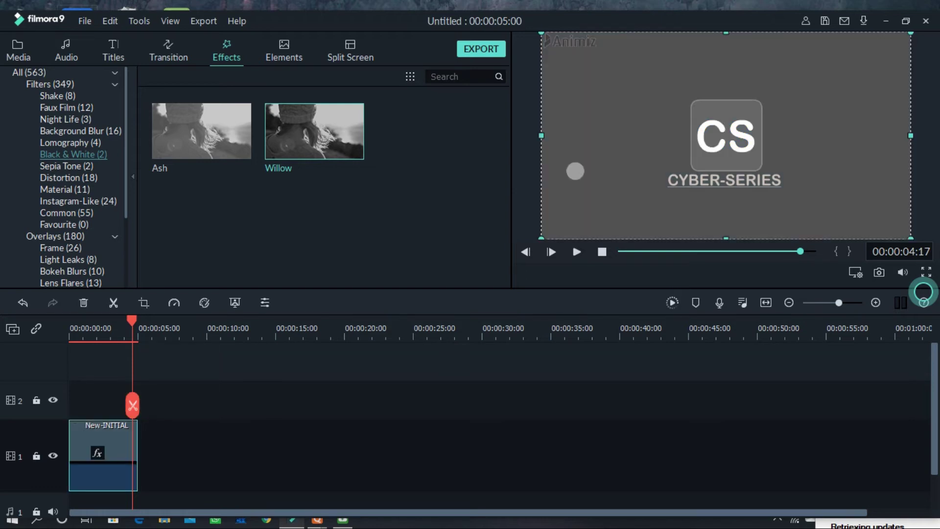
{"action": "key", "text": "Home"}
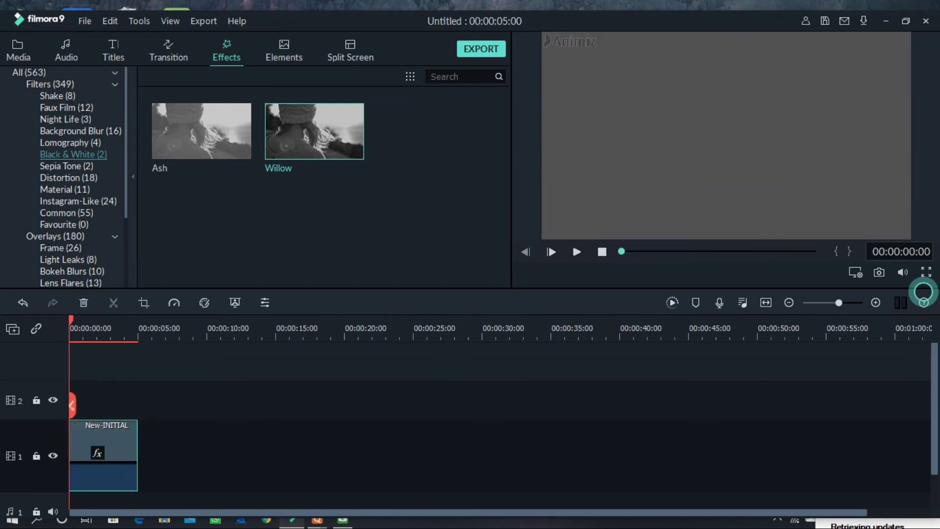
{"action": "left_click", "coordinate": [576, 252]}
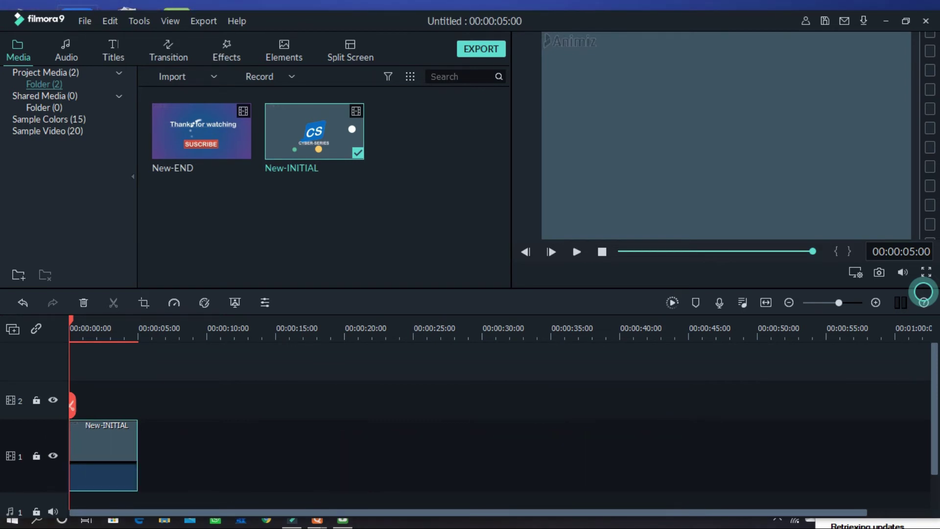
Add the Element Love 3 element to video track 2 above the middle of the New-INITIAL clip
{"action": "left_click", "coordinate": [284, 51]}
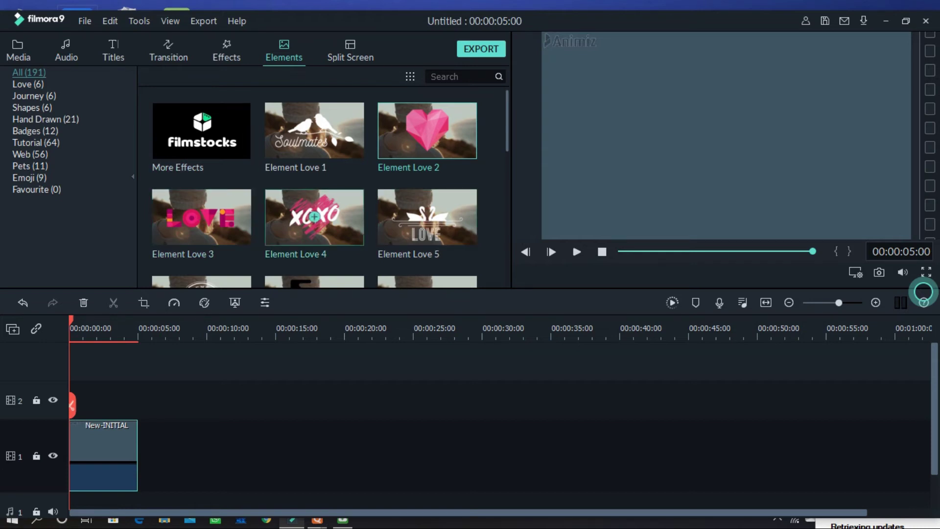
{"action": "scroll", "coordinate": [314, 216], "scroll_direction": "down", "scroll_amount": 10}
{"action": "scroll", "coordinate": [314, 216], "scroll_direction": "down", "scroll_amount": 1}
{"action": "scroll", "coordinate": [314, 231], "scroll_direction": "up", "scroll_amount": 10}
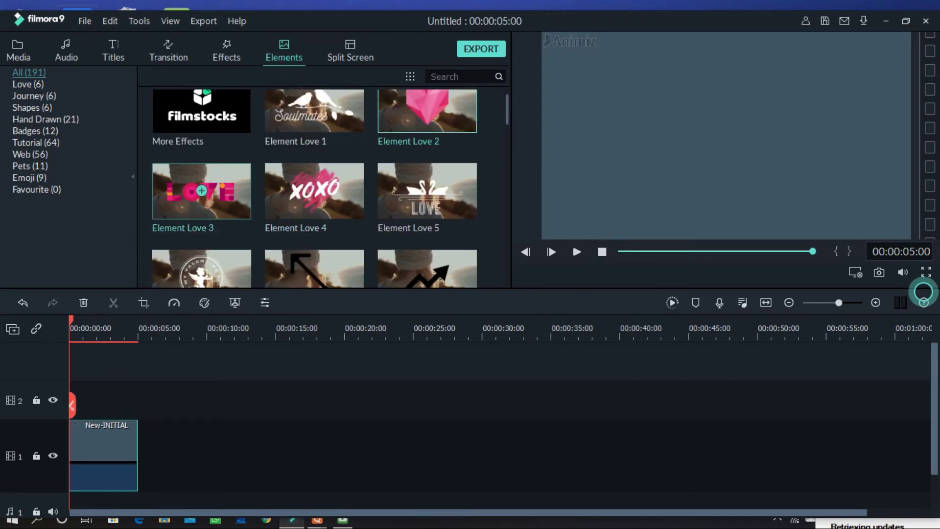
{"action": "left_click_drag", "start_coordinate": [201, 191], "coordinate": [110, 399]}
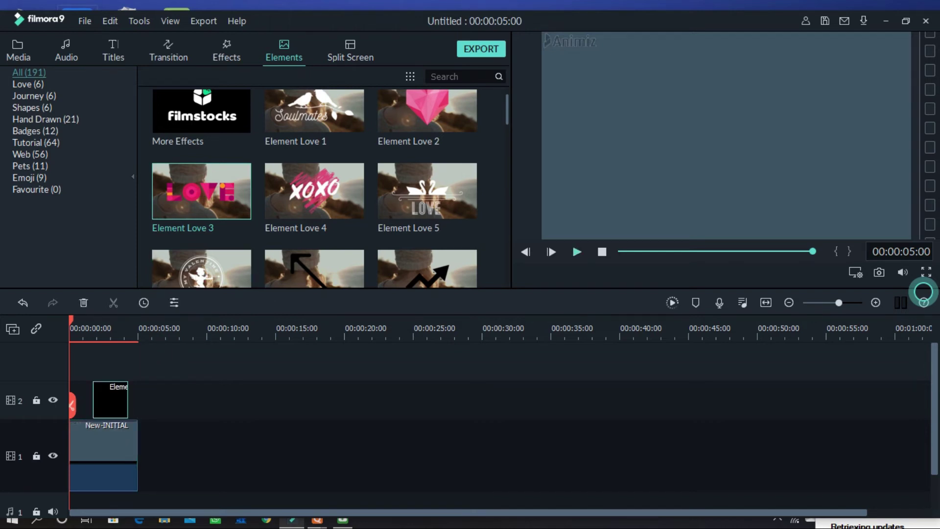
Play the timeline to 00:00:04:00, then shrink the LOVE element and move it to the upper-right corner of the video frame
{"action": "left_click", "coordinate": [577, 252]}
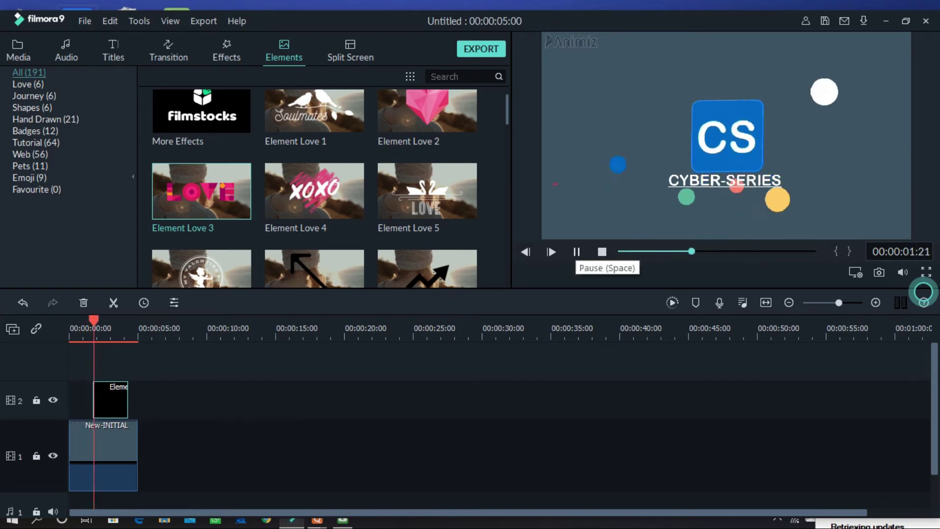
{"action": "key", "text": "space"}
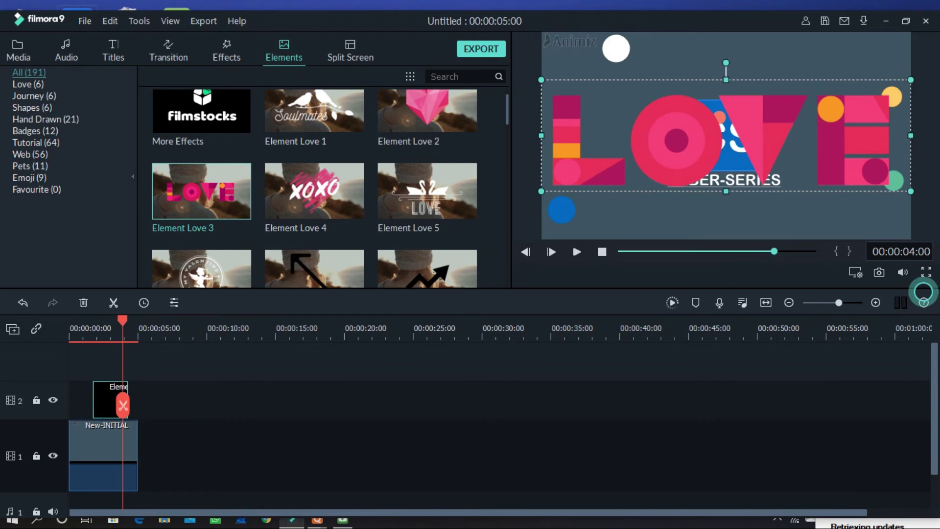
{"action": "left_click_drag", "start_coordinate": [910, 191], "coordinate": [781, 162]}
{"action": "left_click_drag", "start_coordinate": [661, 123], "coordinate": [800, 65]}
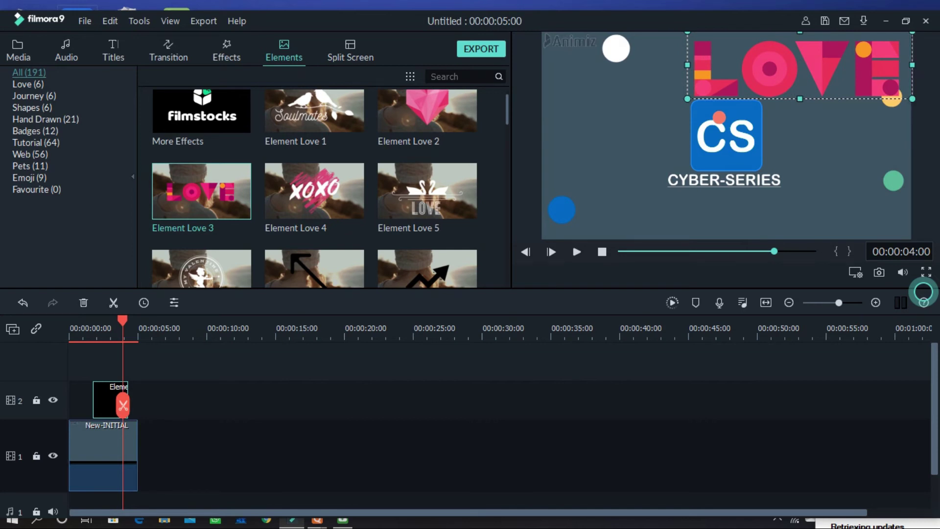
Play the timeline from the beginning to check the resized LOVE element's animation over the clip
{"action": "left_click_drag", "start_coordinate": [123, 405], "coordinate": [71, 405]}
{"action": "key", "text": "space"}
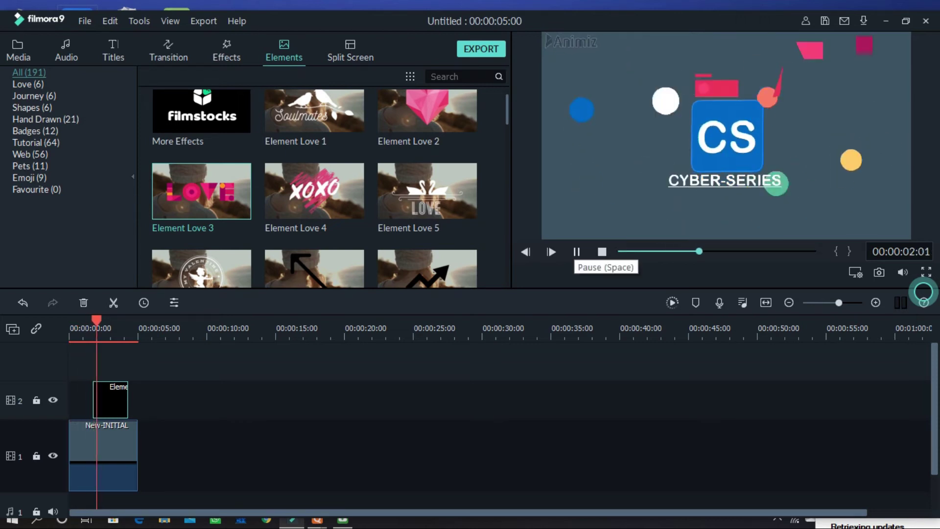
{"action": "key", "text": "space"}
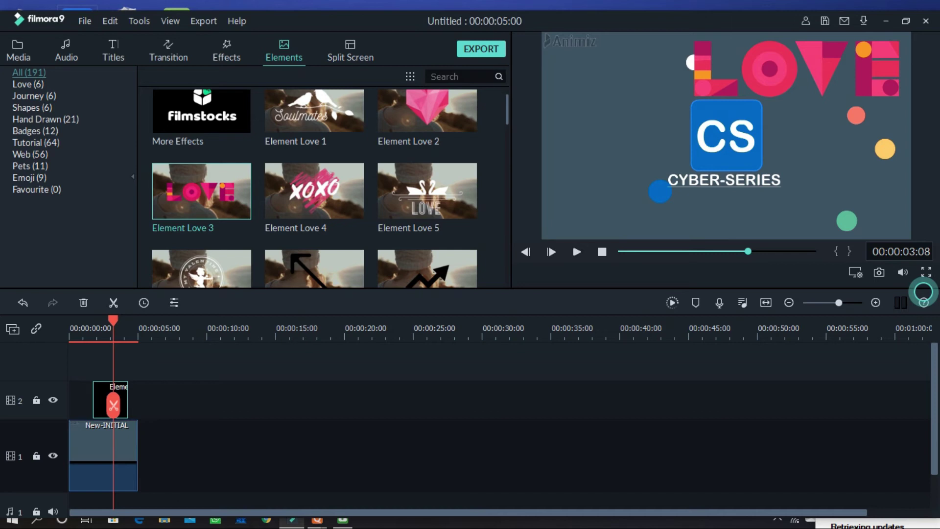
{"action": "scroll", "coordinate": [313, 195], "scroll_direction": "down", "scroll_amount": 4}
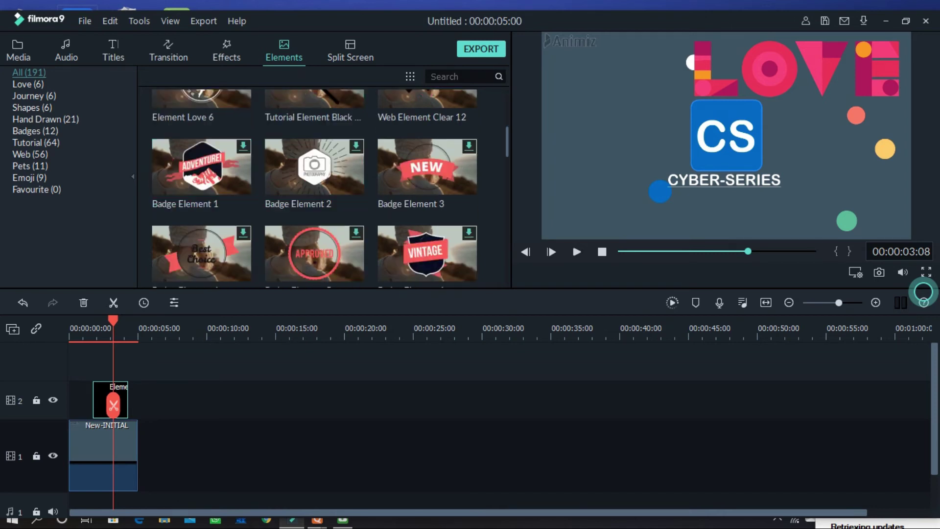
{"action": "scroll", "coordinate": [313, 196], "scroll_direction": "up", "scroll_amount": 4}
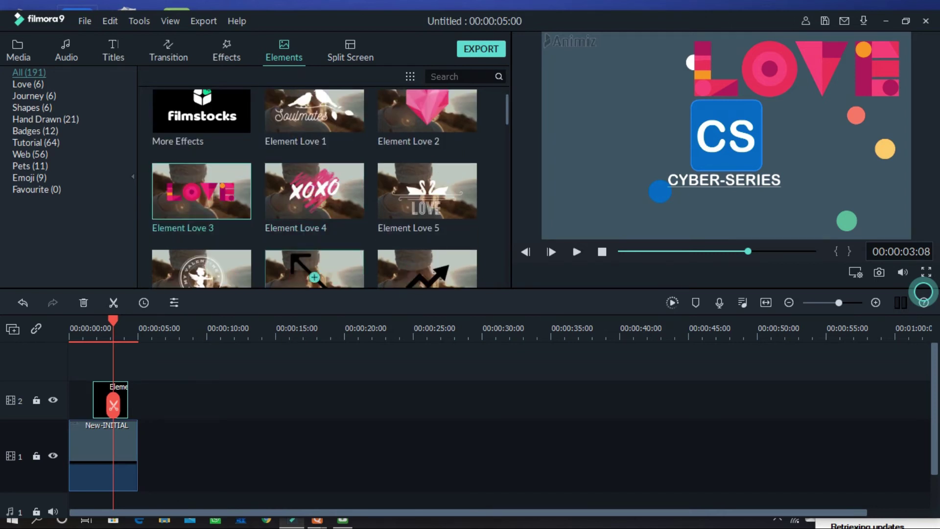
{"action": "scroll", "coordinate": [314, 195], "scroll_direction": "down", "scroll_amount": 4}
{"action": "scroll", "coordinate": [313, 196], "scroll_direction": "up", "scroll_amount": 4}
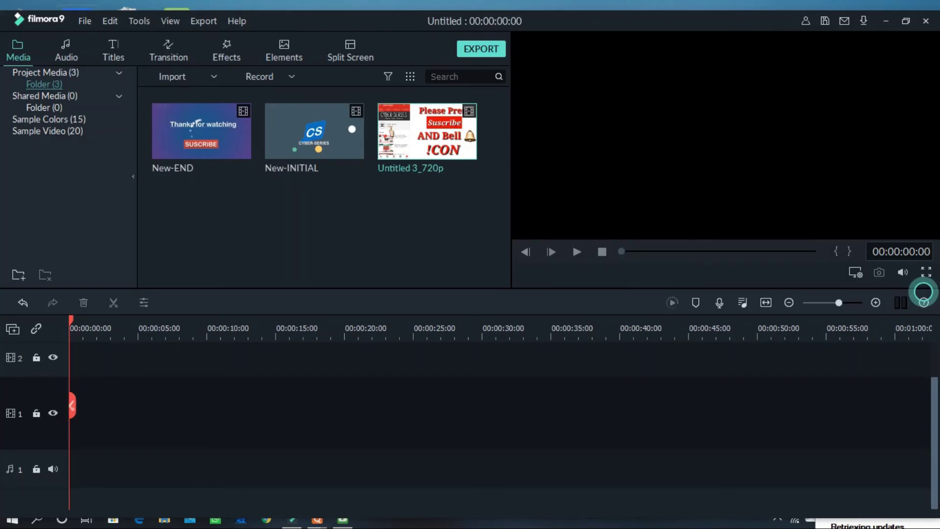
Place Untitled 3_720p at the start of video track 1, keeping the 1920 x 1080 25fps project settings, and detach its audio
{"action": "left_click_drag", "start_coordinate": [427, 131], "coordinate": [109, 412]}
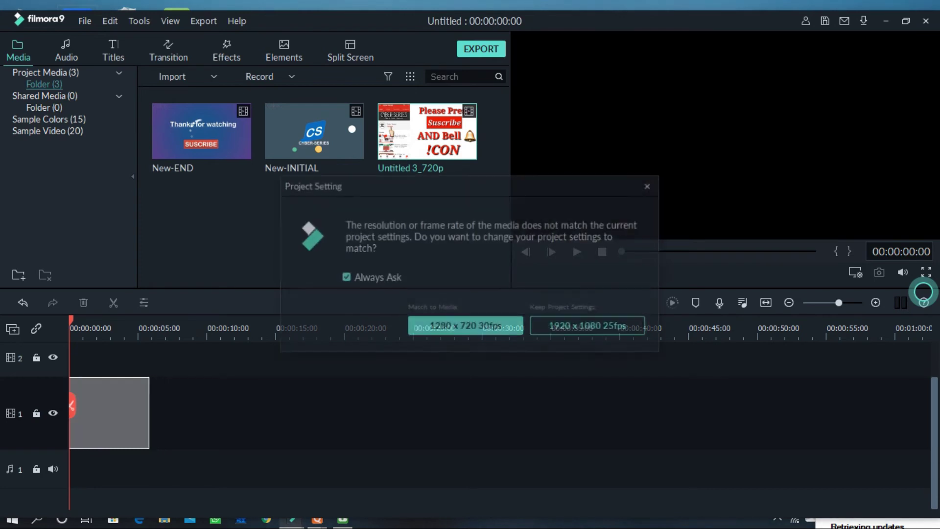
{"action": "left_click", "coordinate": [589, 327]}
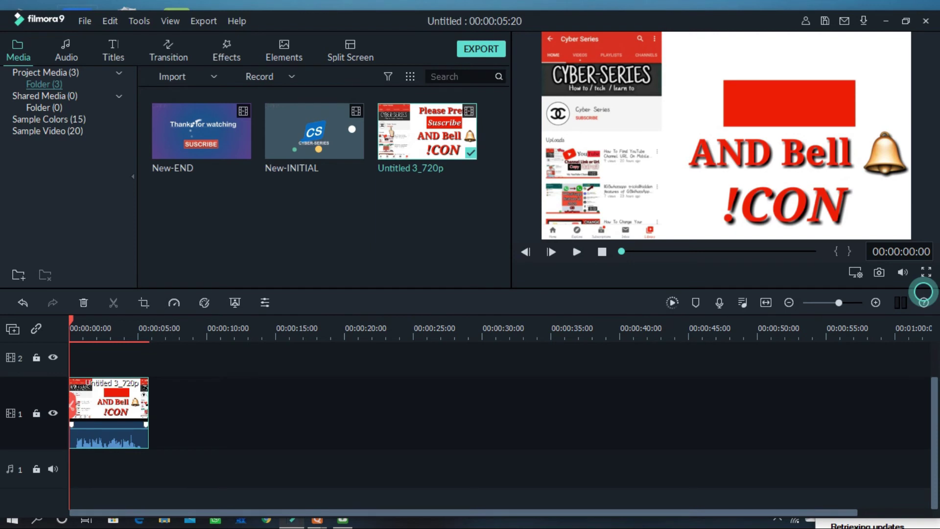
{"action": "right_click", "coordinate": [105, 382]}
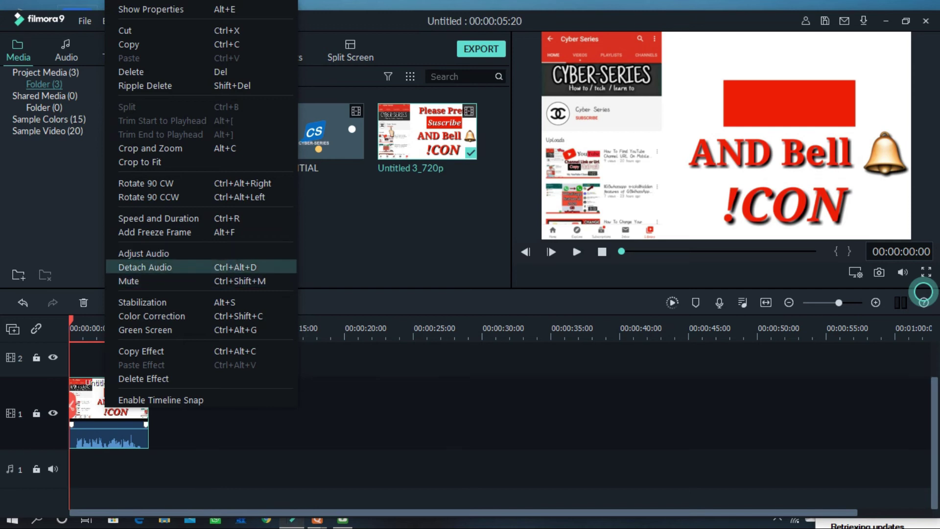
{"action": "left_click", "coordinate": [145, 267]}
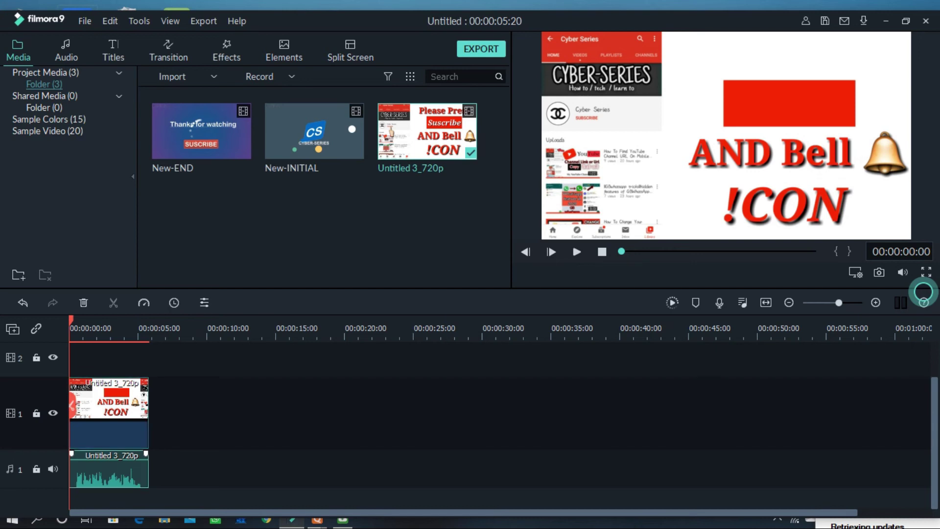
Open the audio adjustments of the detached Untitled 3_720p audio and raise its volume to 12 dB
{"action": "right_click", "coordinate": [100, 469]}
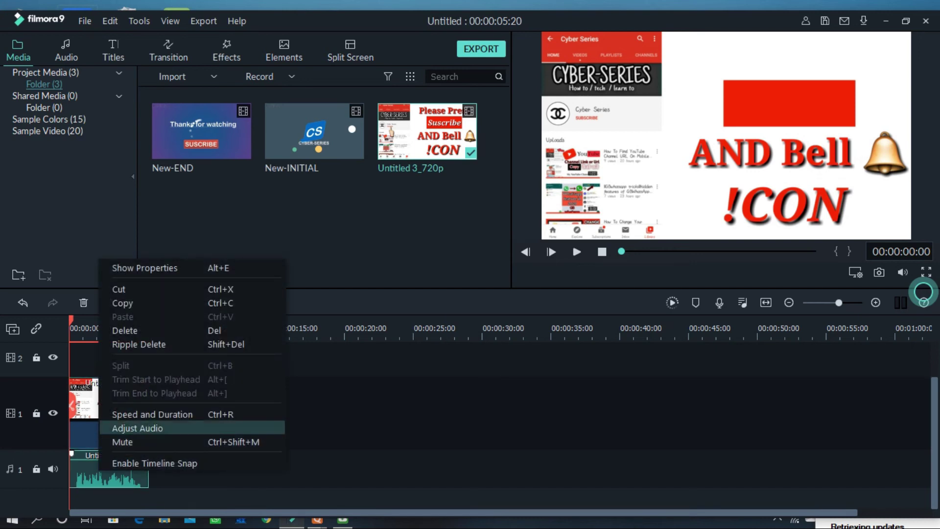
{"action": "left_click", "coordinate": [137, 428]}
{"action": "left_click_drag", "start_coordinate": [49, 101], "coordinate": [49, 75]}
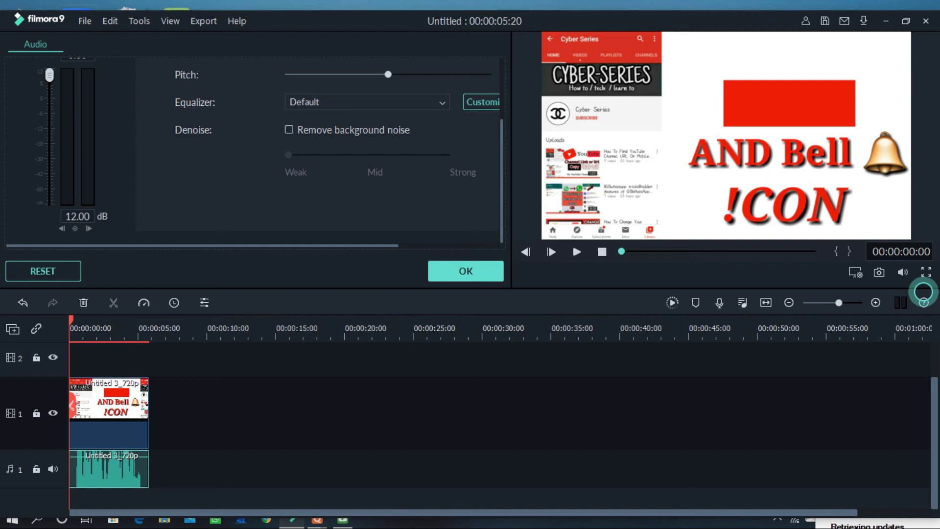
Enable background noise removal for the detached audio at the weakest strength and apply the audio settings
{"action": "left_click", "coordinate": [289, 130]}
{"action": "left_click_drag", "start_coordinate": [288, 154], "coordinate": [367, 155]}
{"action": "key", "text": "Right"}
{"action": "key", "text": "Left"}
{"action": "key", "text": "Left"}
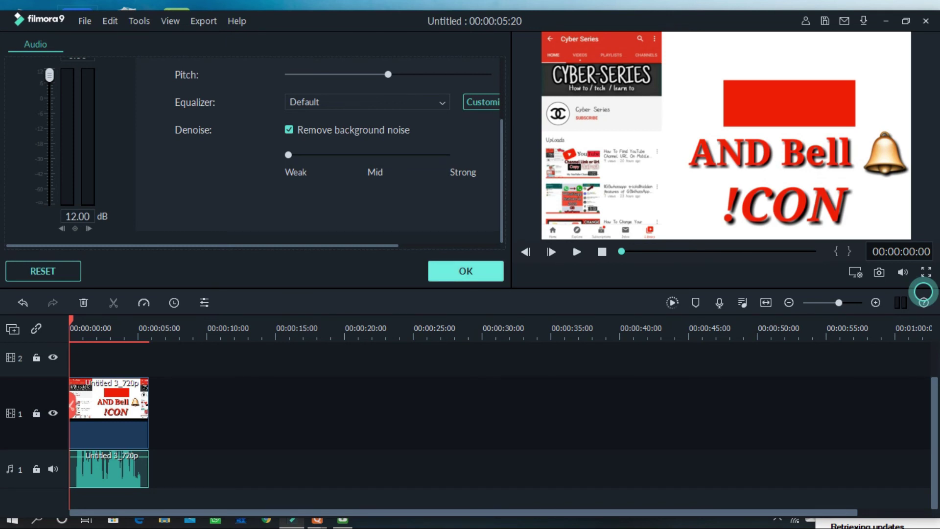
{"action": "left_click", "coordinate": [466, 271]}
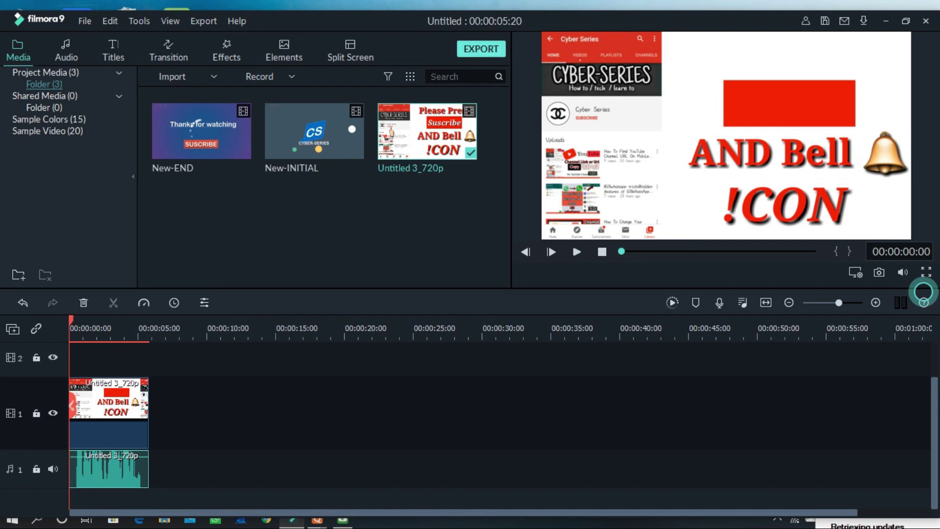
Export the project to the computer as an MP4 file named My Video at 1920x1080 and 25 fps
{"action": "key", "text": "ctrl+e"}
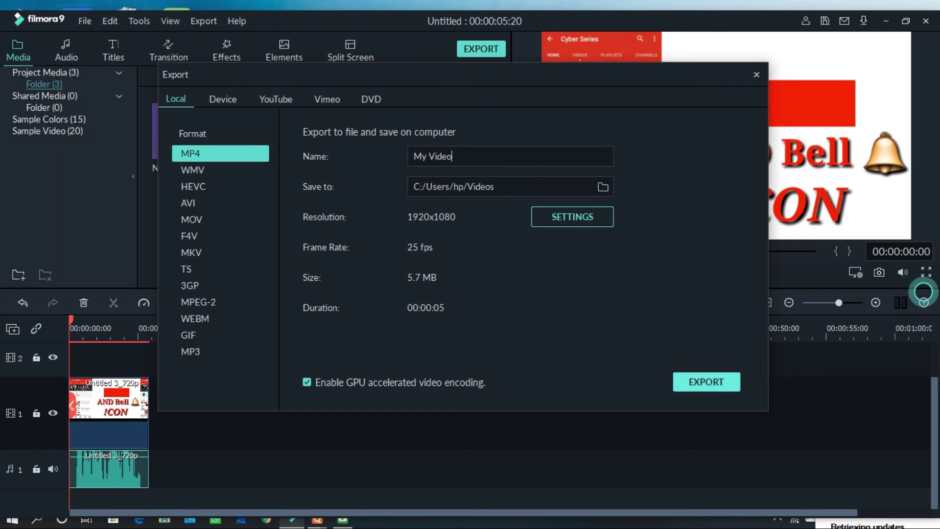
{"action": "key", "text": "Return"}
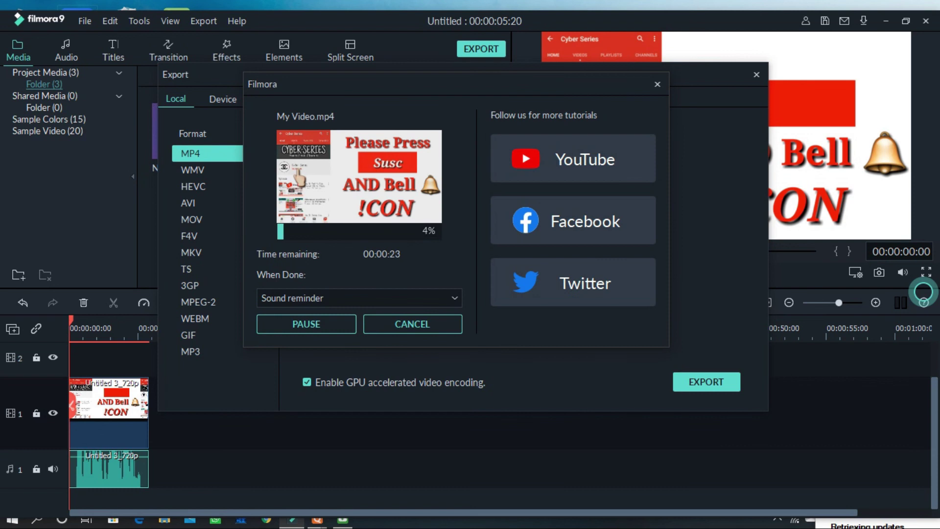